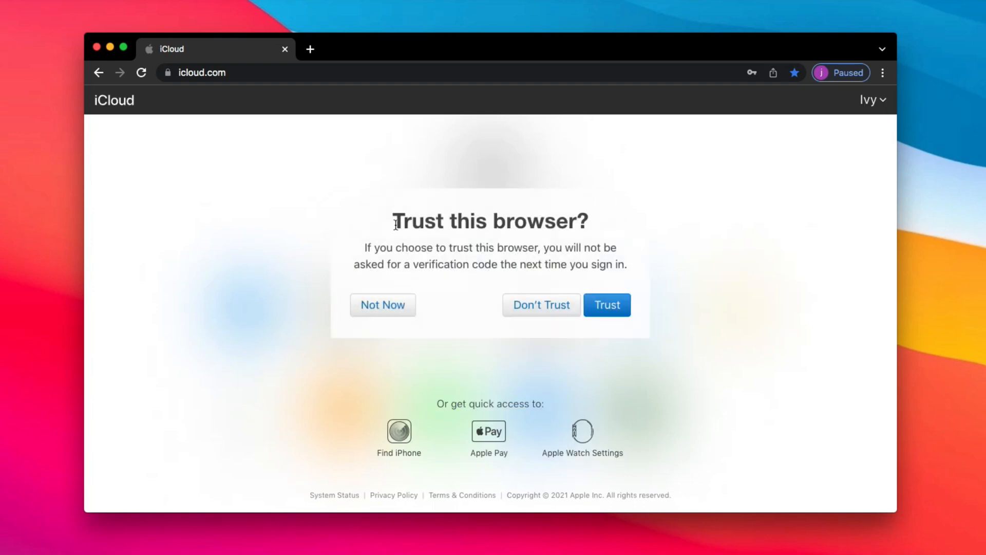
- Decline trusting this browser with Not Now to finish the iCloud sign-in
left_click(385, 306)
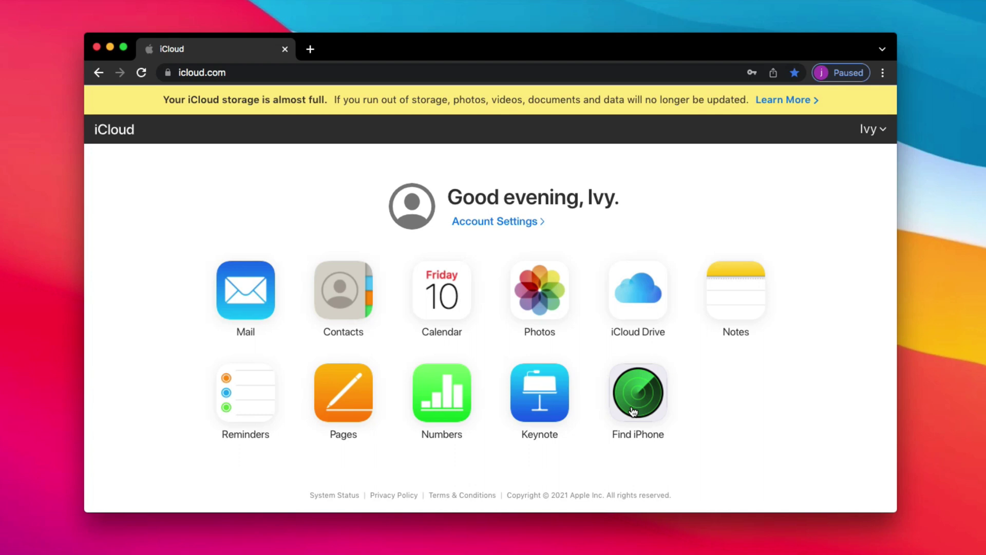
- In Find iPhone, choose iPhone (3) from the All Devices list
left_click(633, 411)
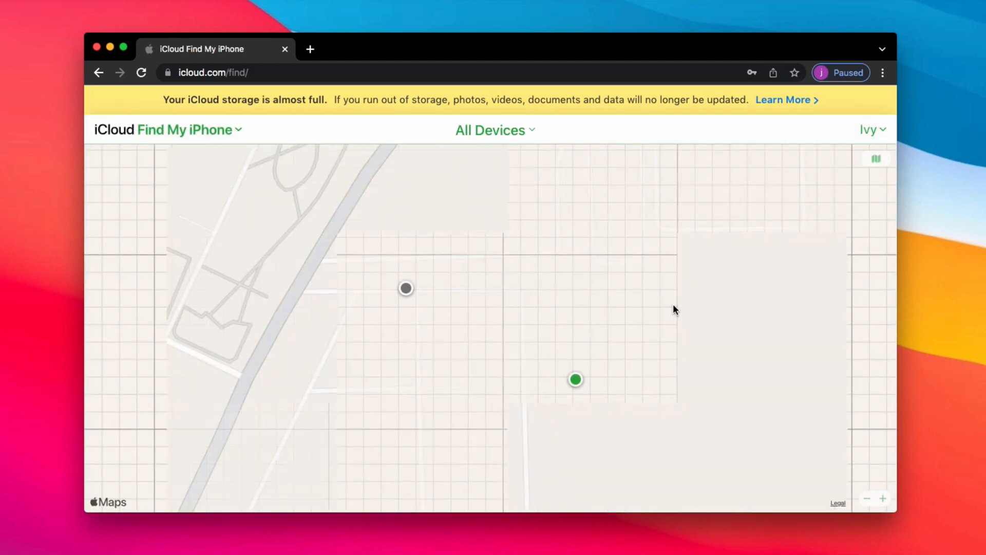
left_click(513, 129)
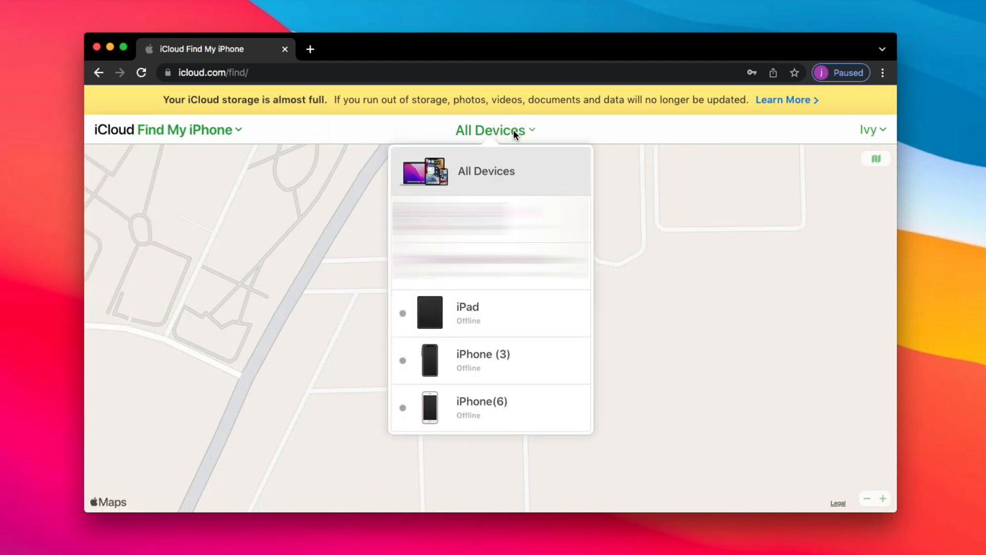
left_click(485, 364)
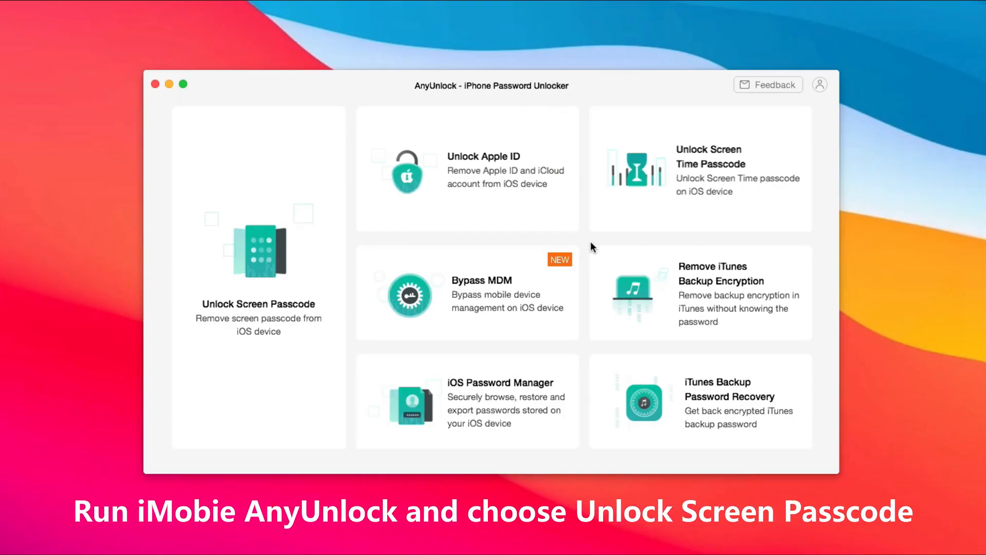
- Start Unlock Screen Passcode removal for the connected iPhone
left_click(264, 302)
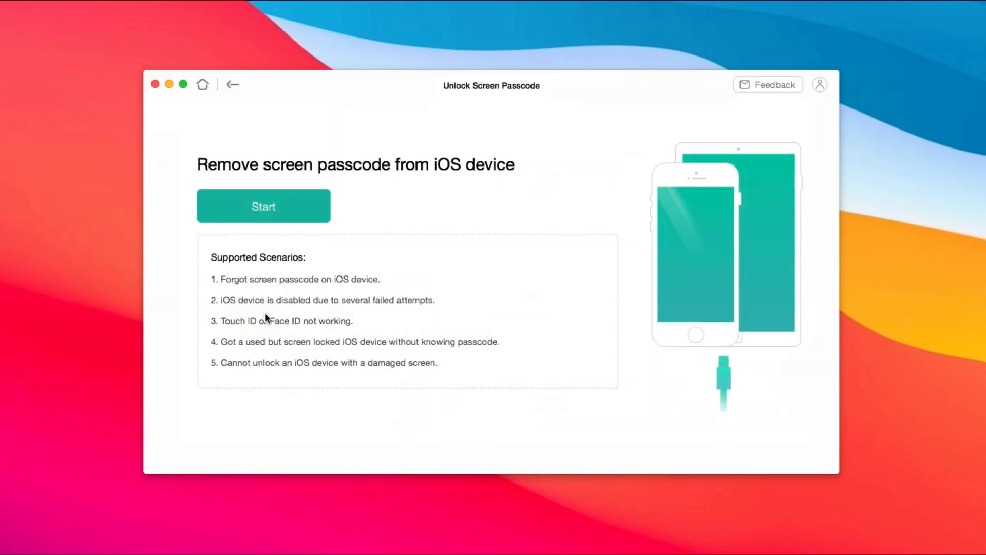
left_click(282, 204)
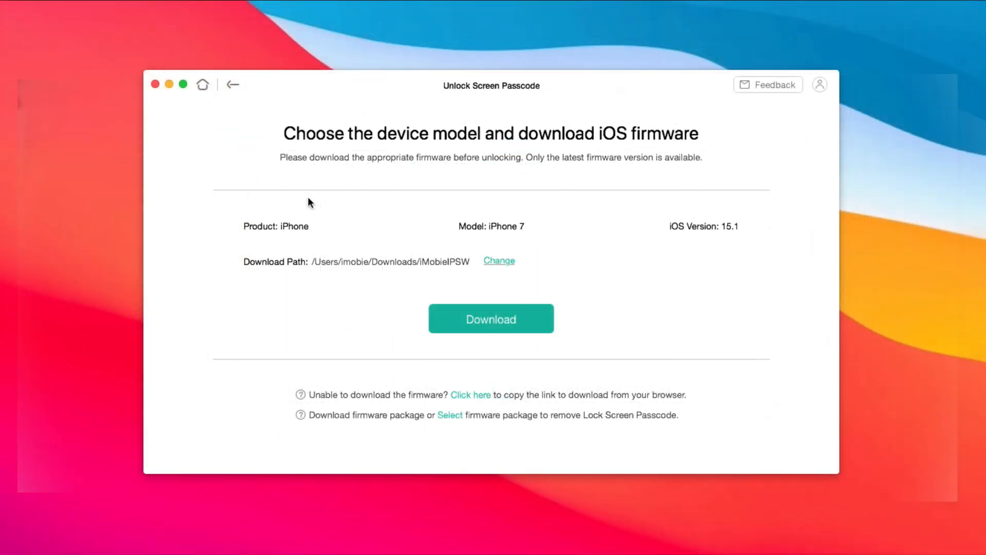
- Download the iOS 15.1 firmware for the iPhone 7
left_click(507, 315)
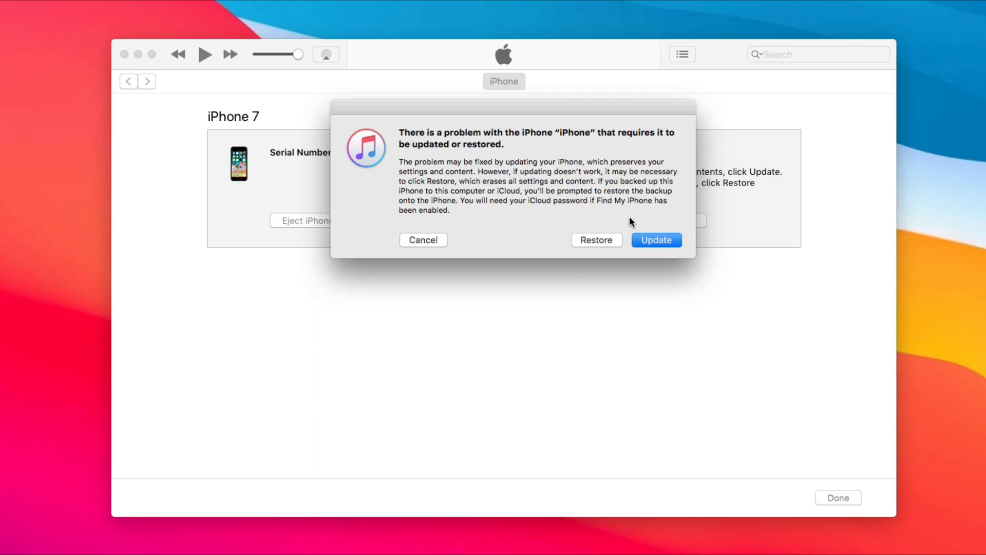
- Choose Restore in the iTunes recovery-mode dialog to factory-reset the iPhone 7
left_click(603, 240)
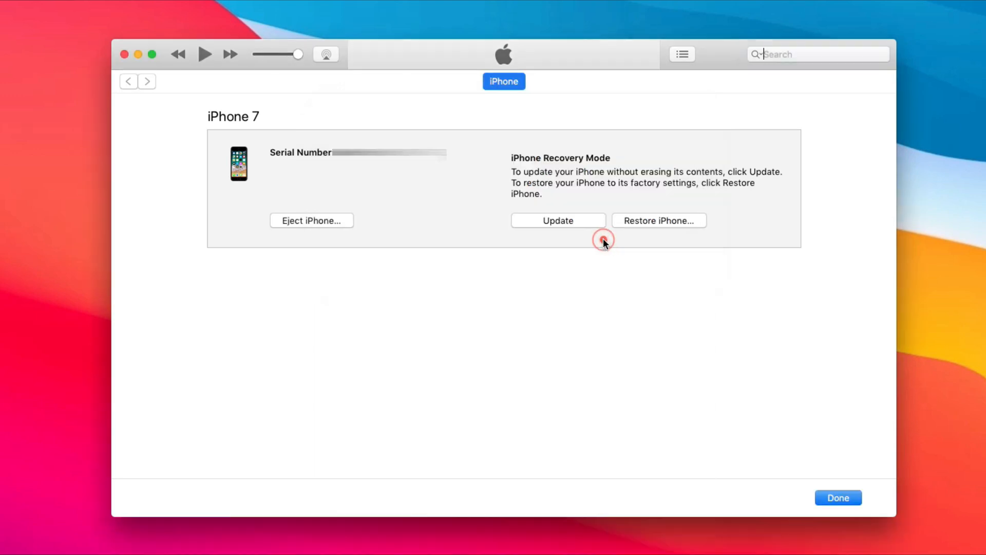